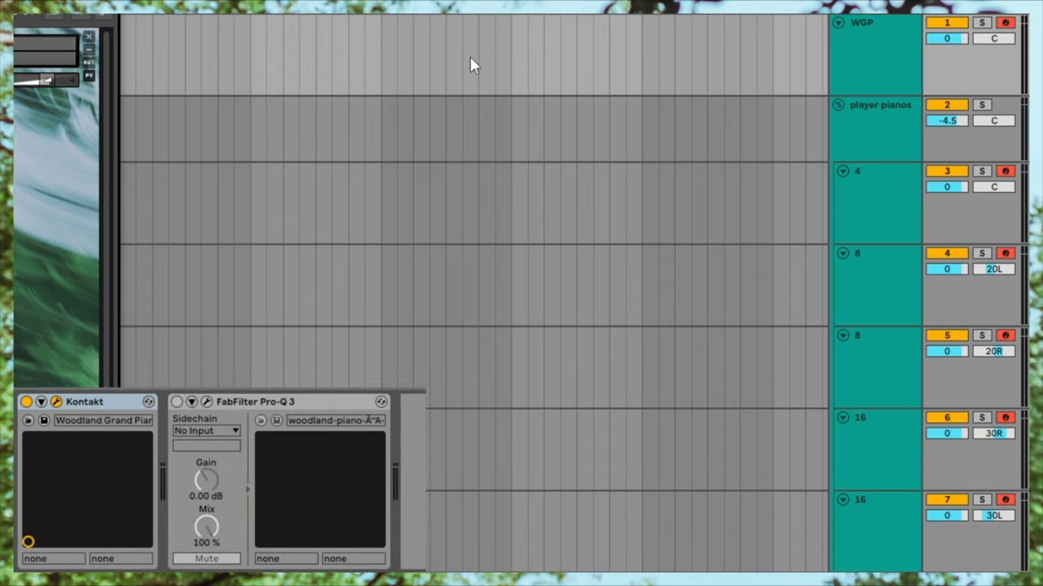
Arm the "4" track in the player pianos group on its own, and then arm both of the group's "8" tracks
click(868, 198)
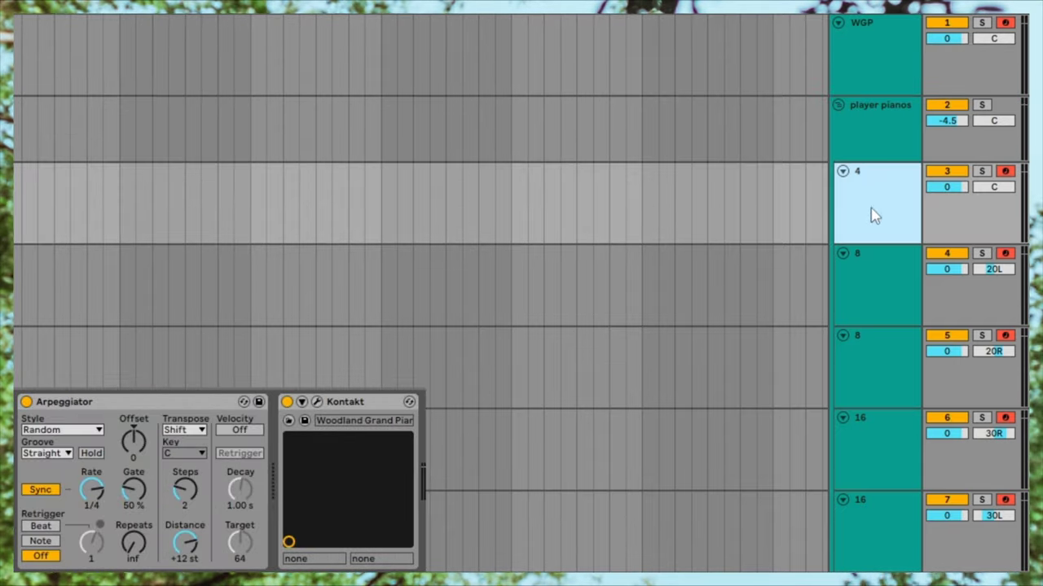
click(1005, 175)
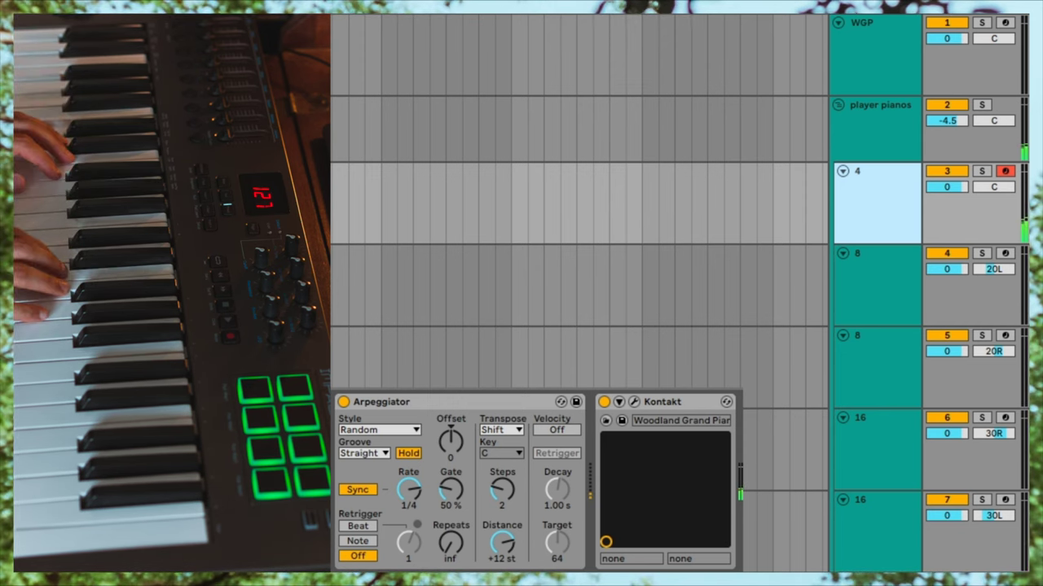
click(812, 269)
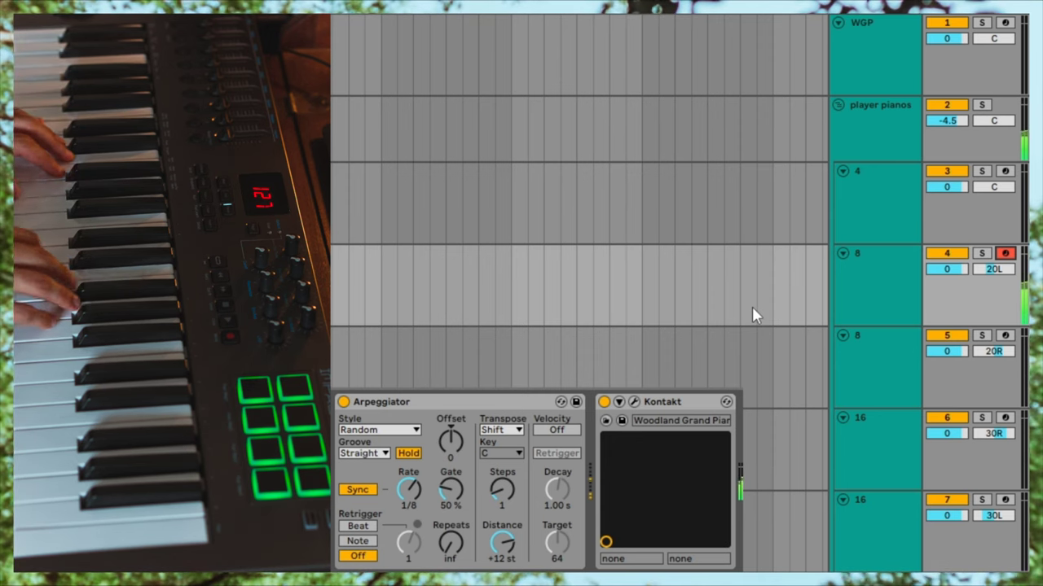
shift+click(879, 380)
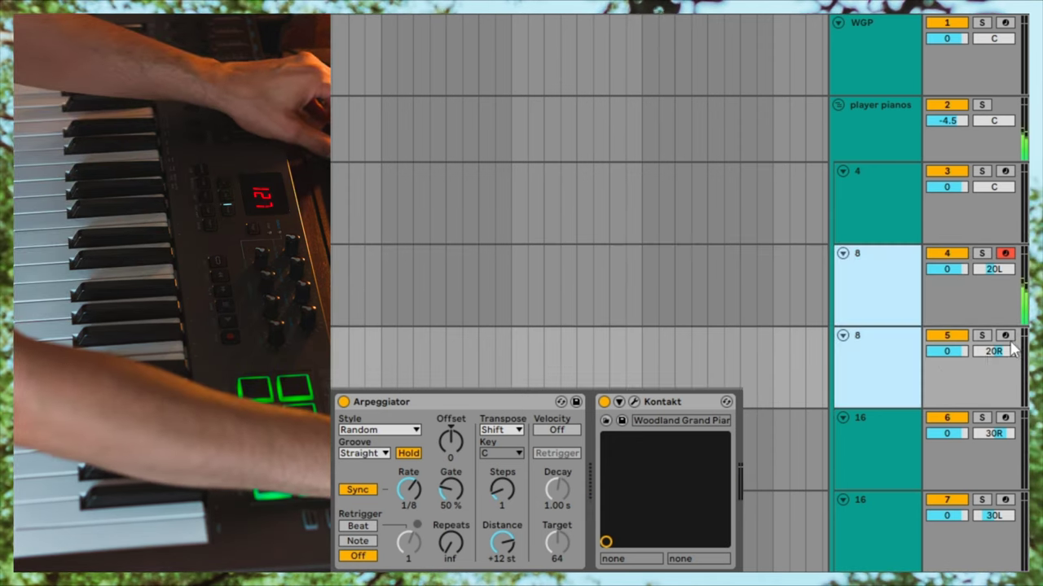
click(1005, 334)
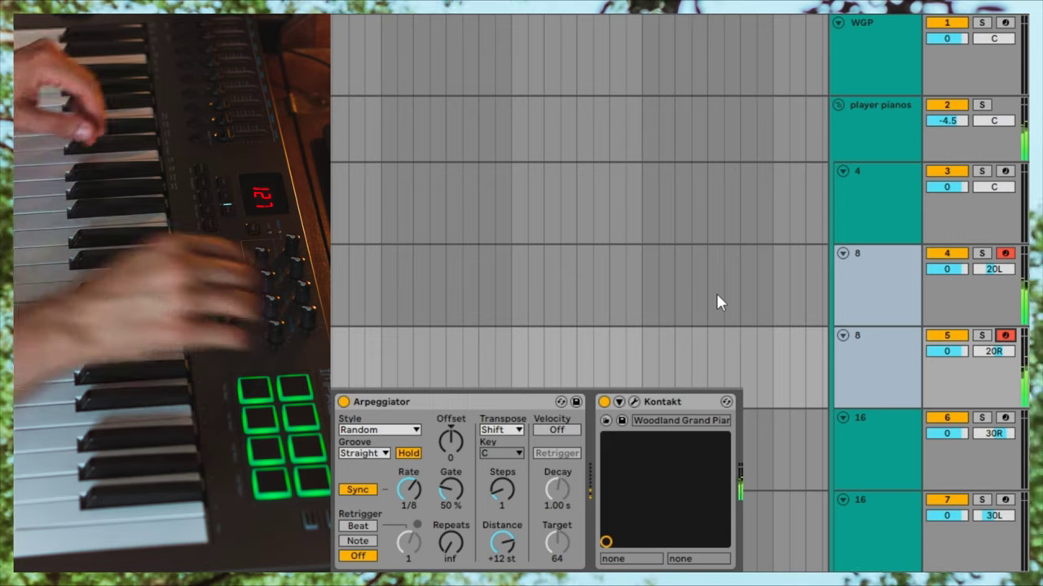
Arm the two "16" tracks in the player pianos group in place of the "8" tracks
click(876, 530)
shift+click(888, 461)
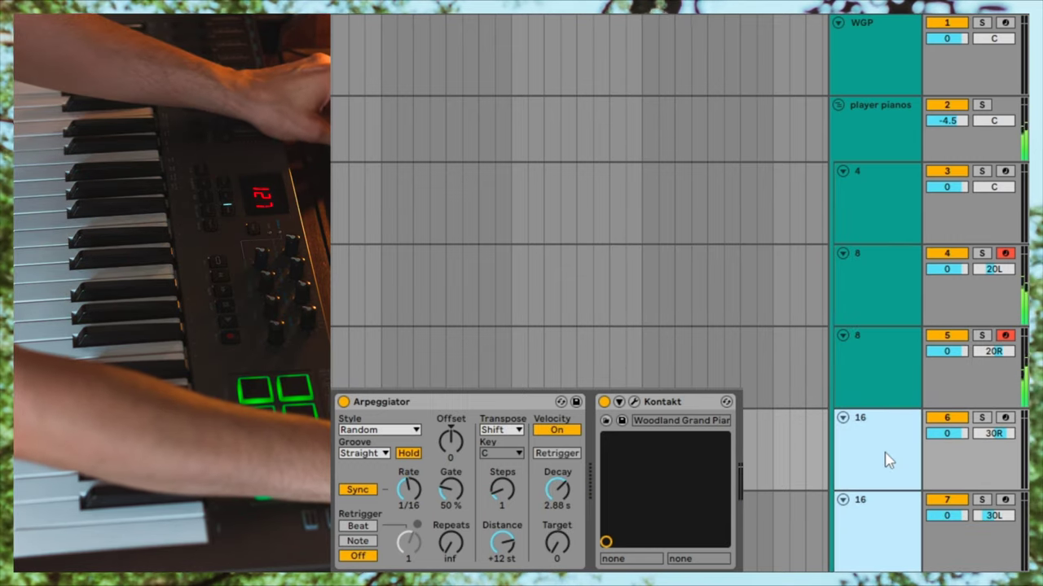
click(887, 461)
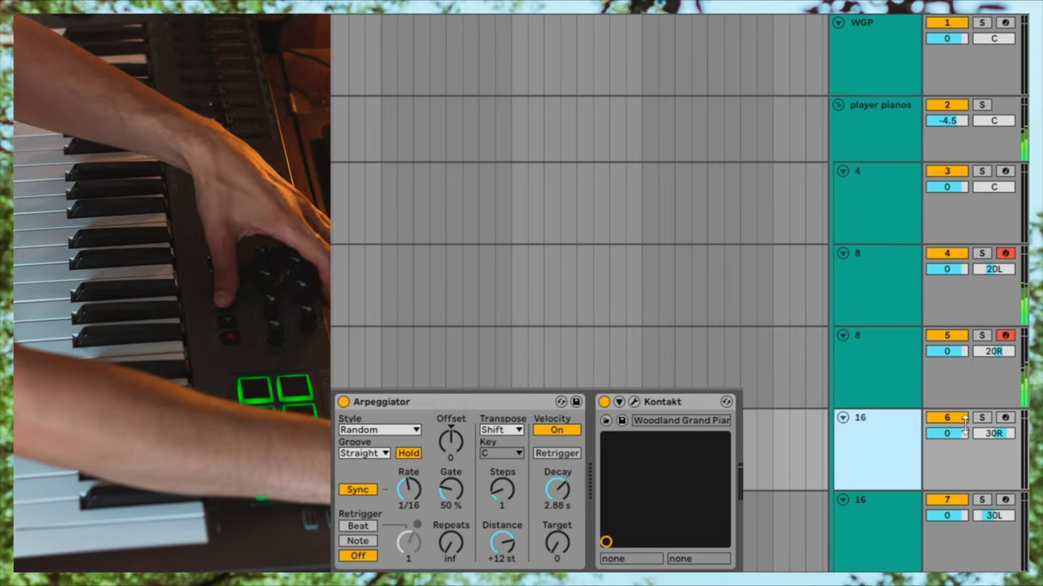
click(1004, 417)
click(1004, 499)
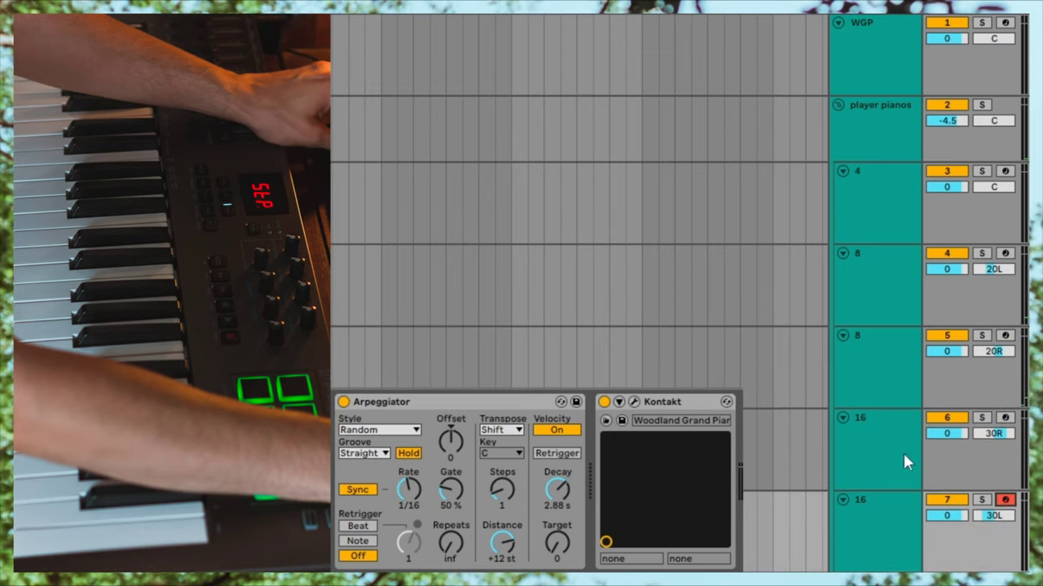
click(904, 462)
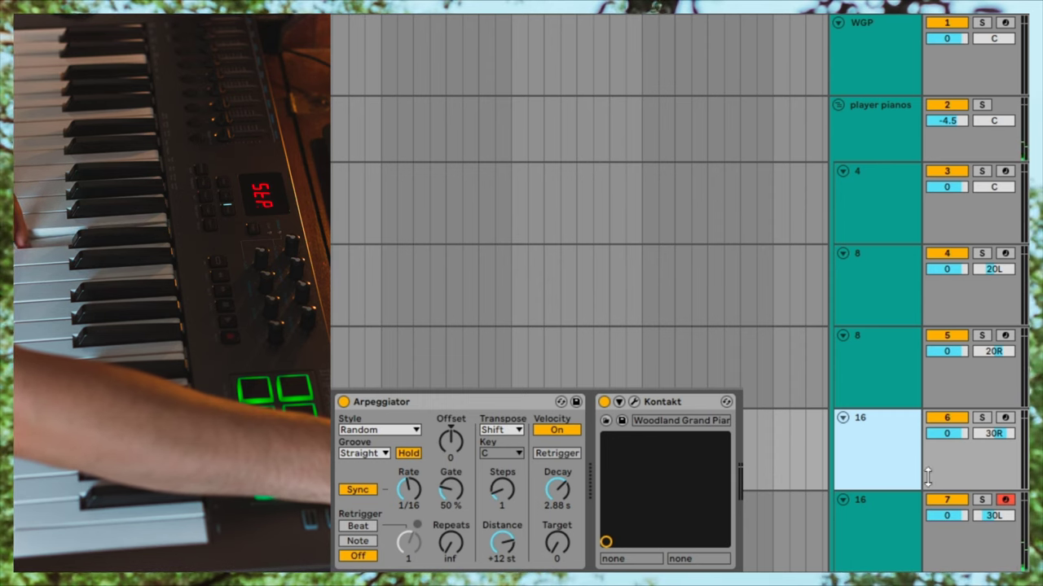
click(1006, 418)
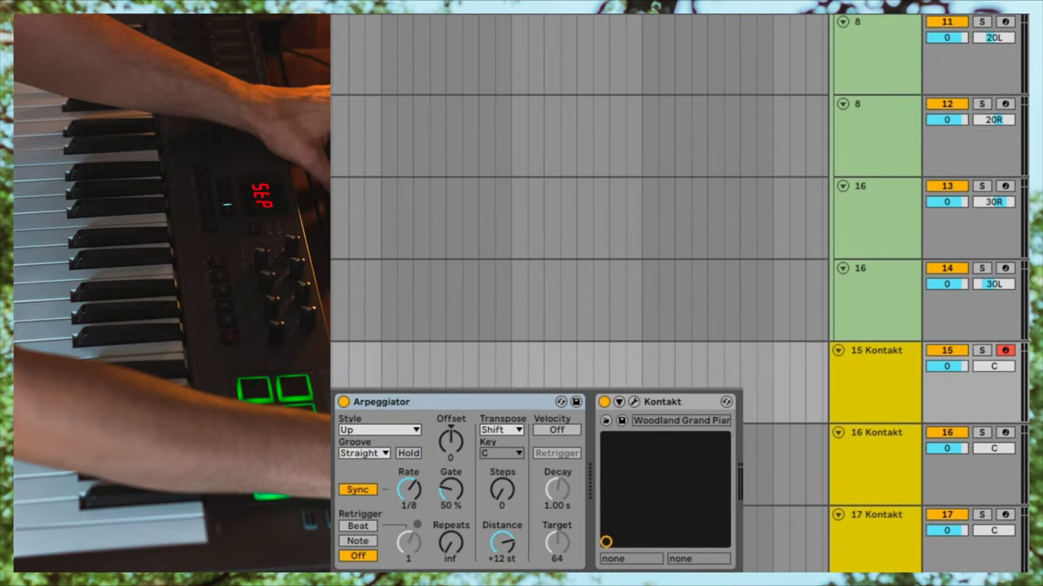
Set the Arpeggiator style on the 15 Kontakt track to Random and MIDI-map its Hold switch to the keyboard controller
click(396, 432)
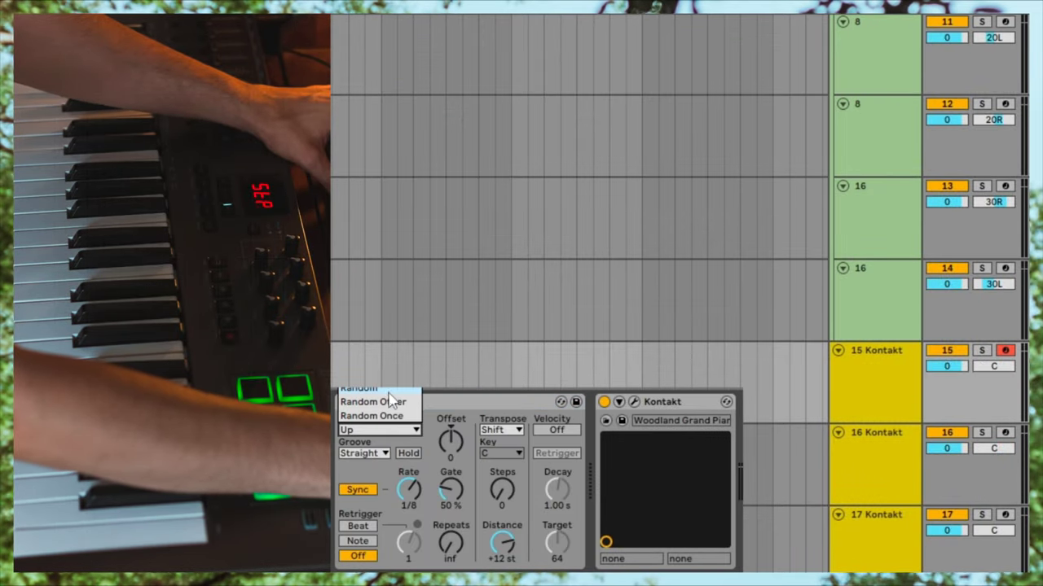
click(389, 391)
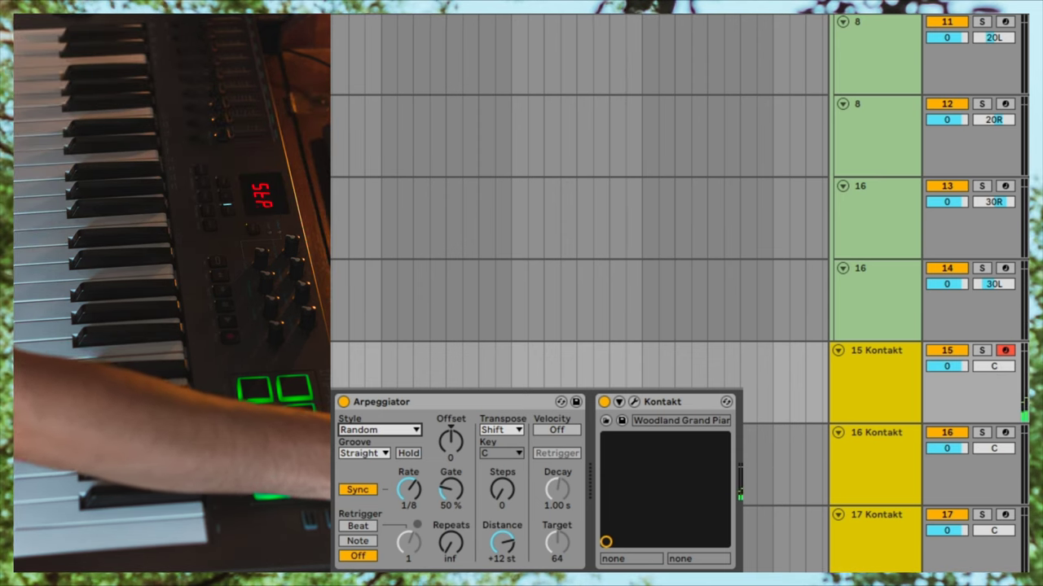
key(ctrl+m)
click(409, 453)
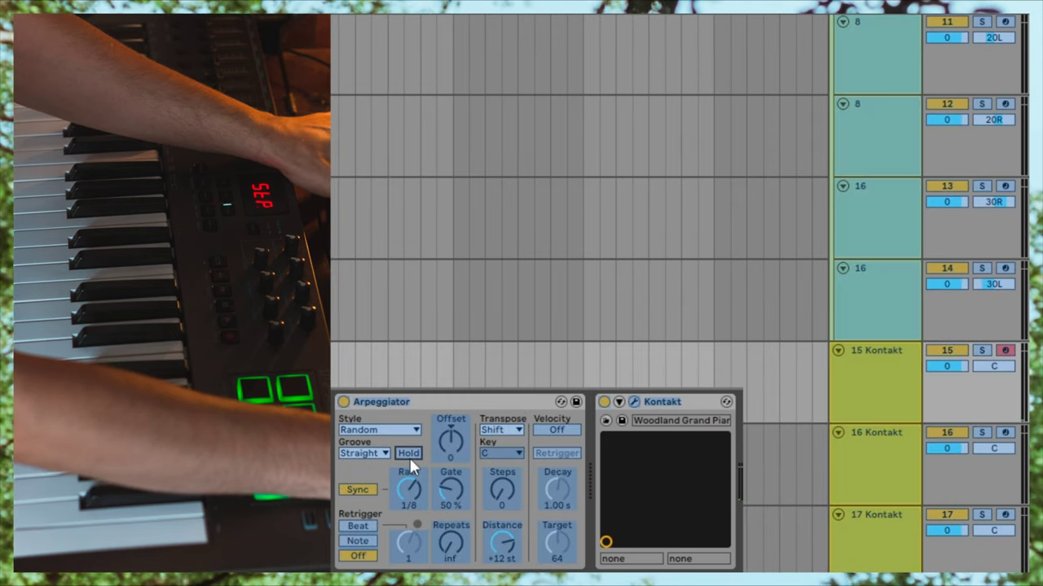
key(ctrl+m)
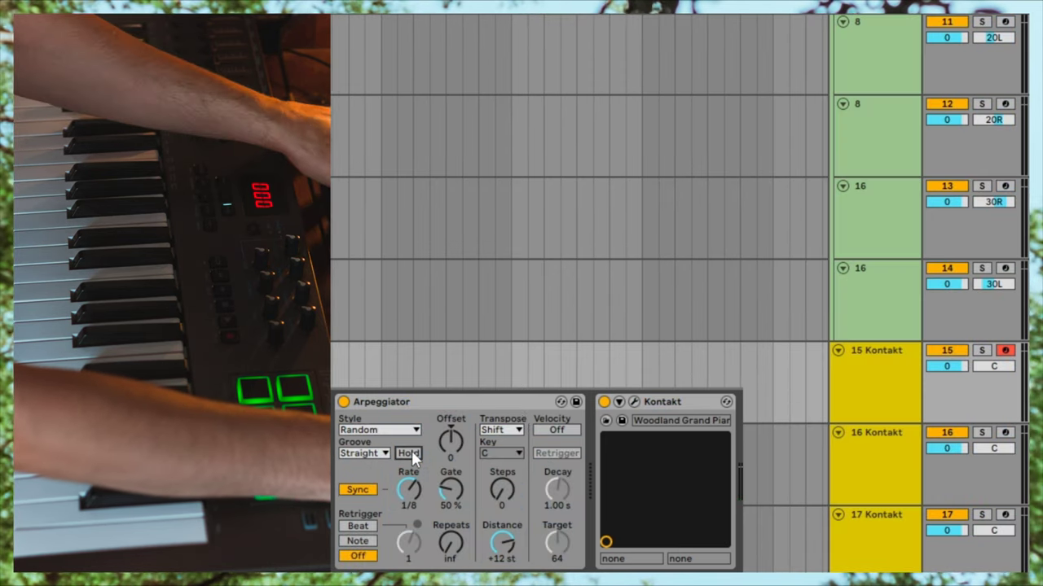
key(ctrl+m)
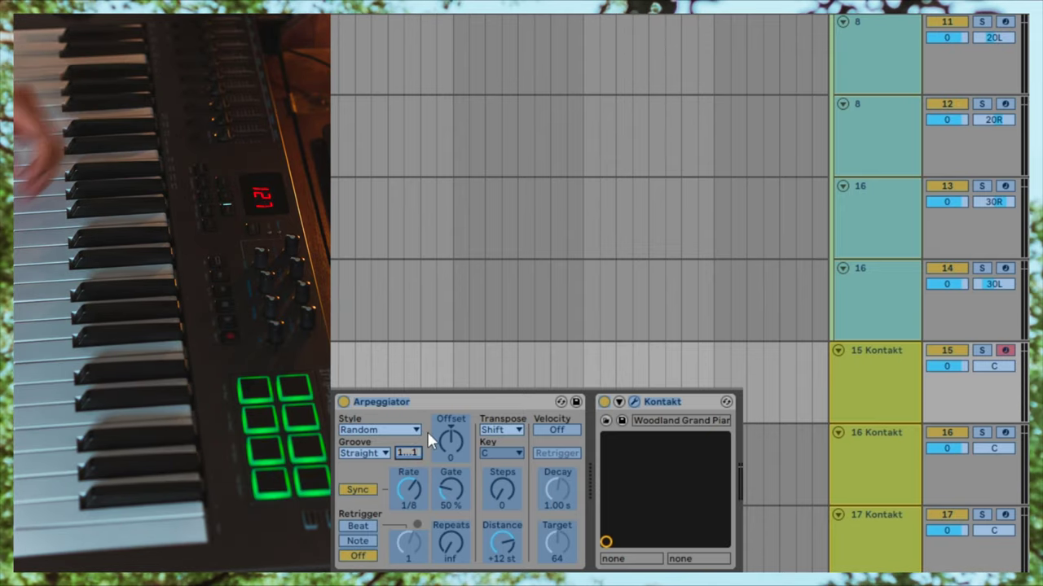
key(ctrl+m)
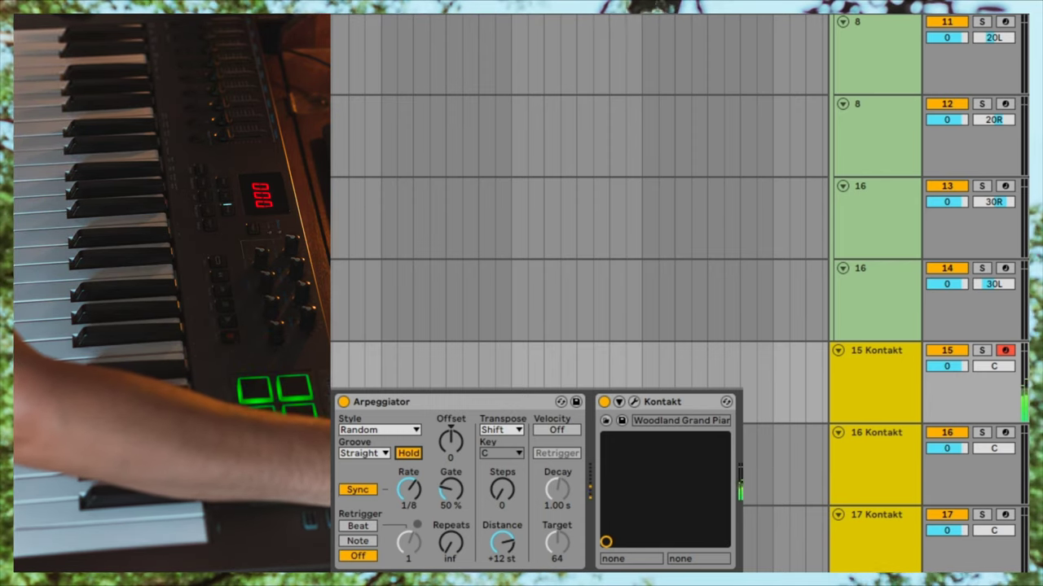
Rename the three yellow Kontakt tracks as 4, 8 and 16
click(855, 399)
key(ctrl+r)
text(4)
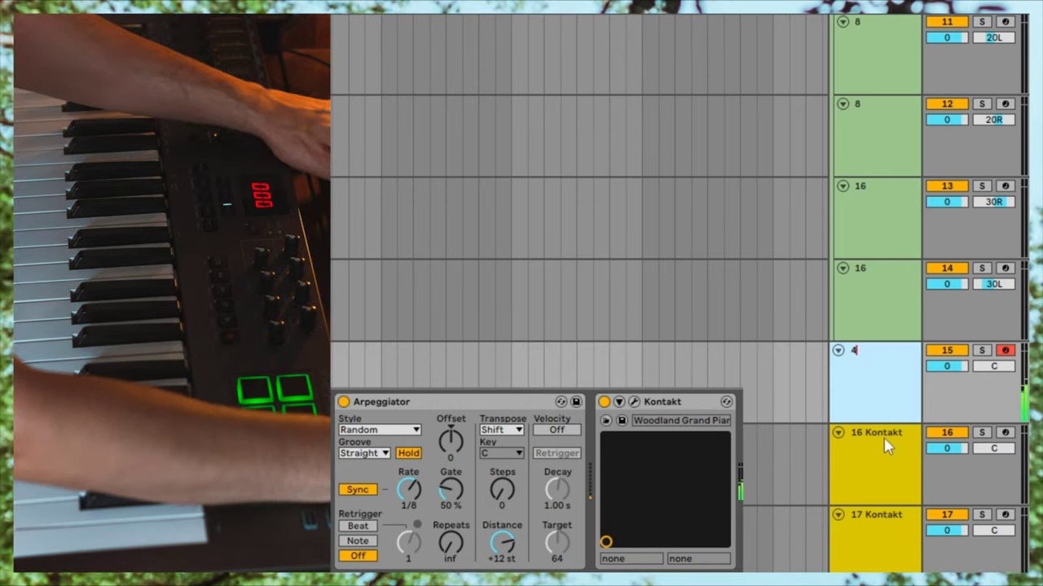
key(Tab)
text(8)
key(Tab)
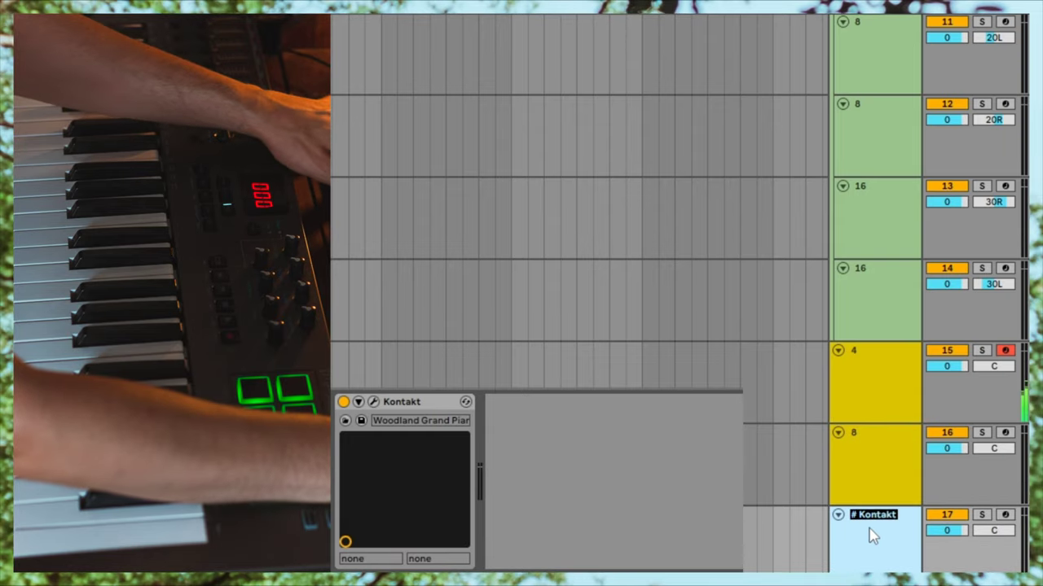
text(16)
Duplicate the yellow "4" track and MIDI-map the Hold switch of the copy's Arpeggiator to the keyboard controller
click(859, 387)
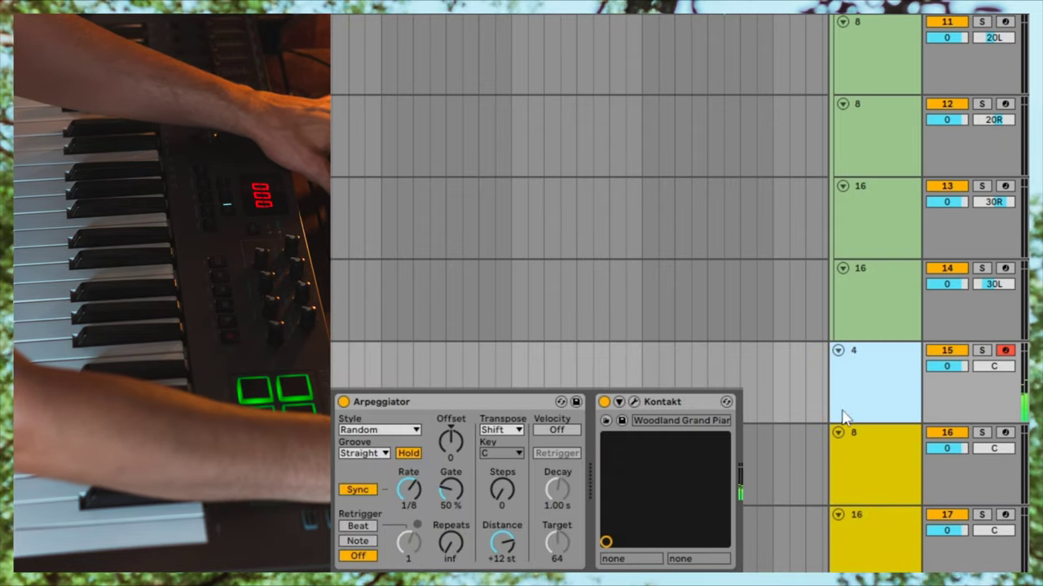
key(ctrl+d)
key(ctrl+m)
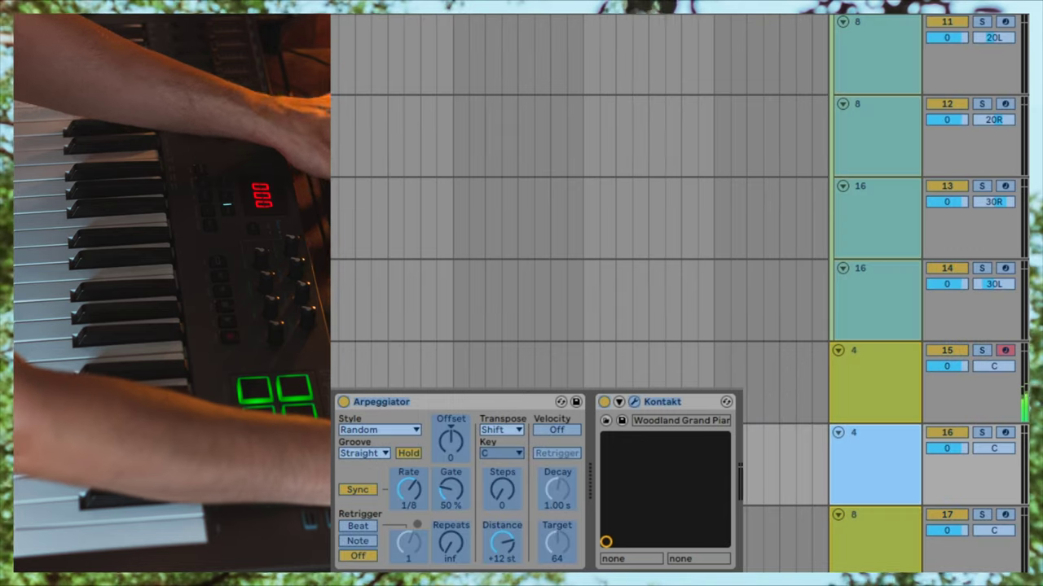
click(409, 453)
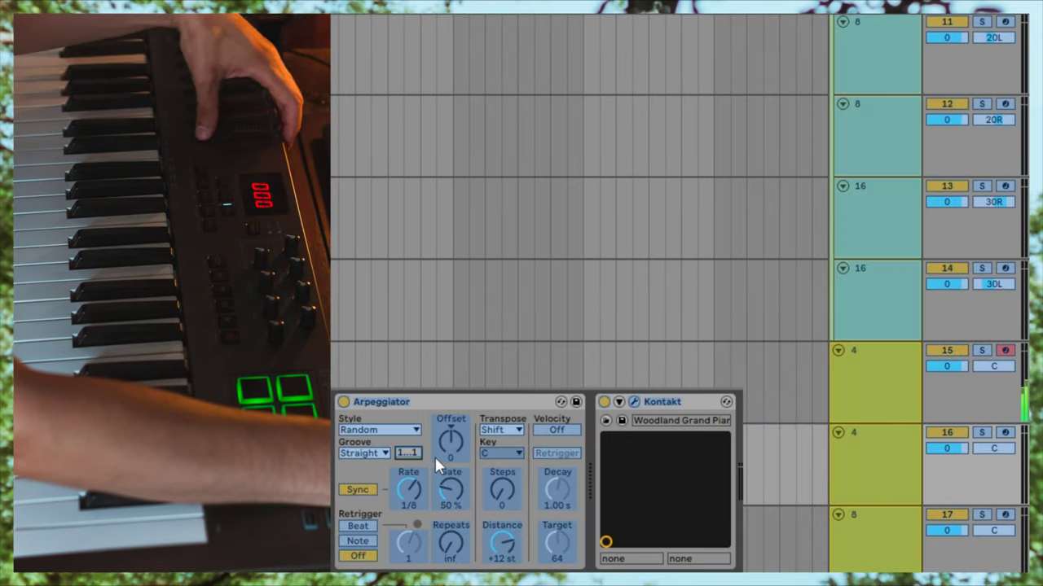
key(ctrl+m)
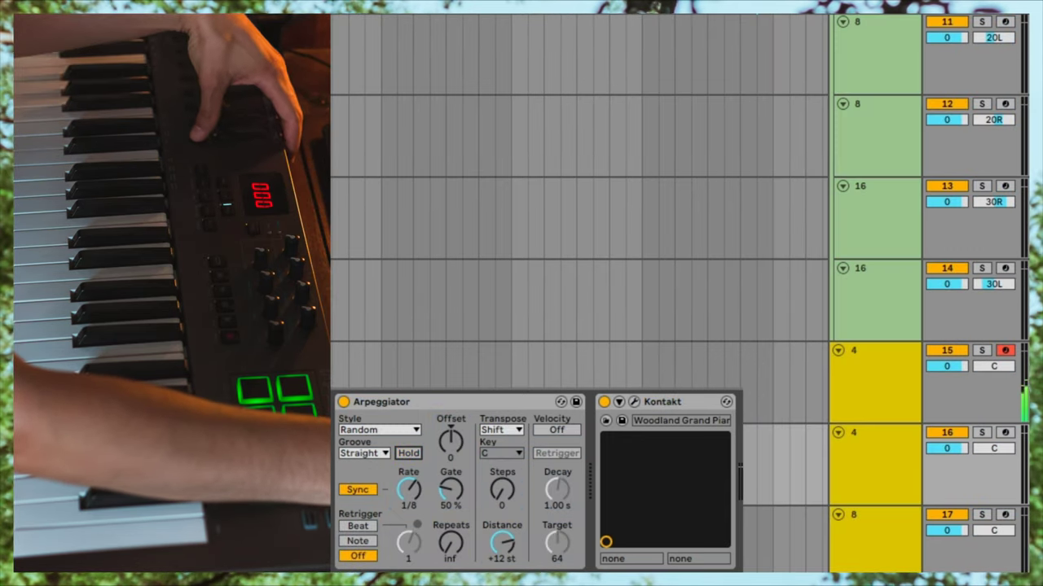
Select and arm both yellow "4" tracks and raise the Arpeggiator's transposition Steps
scroll(808, 451, down, 2)
click(878, 372)
shift+click(861, 326)
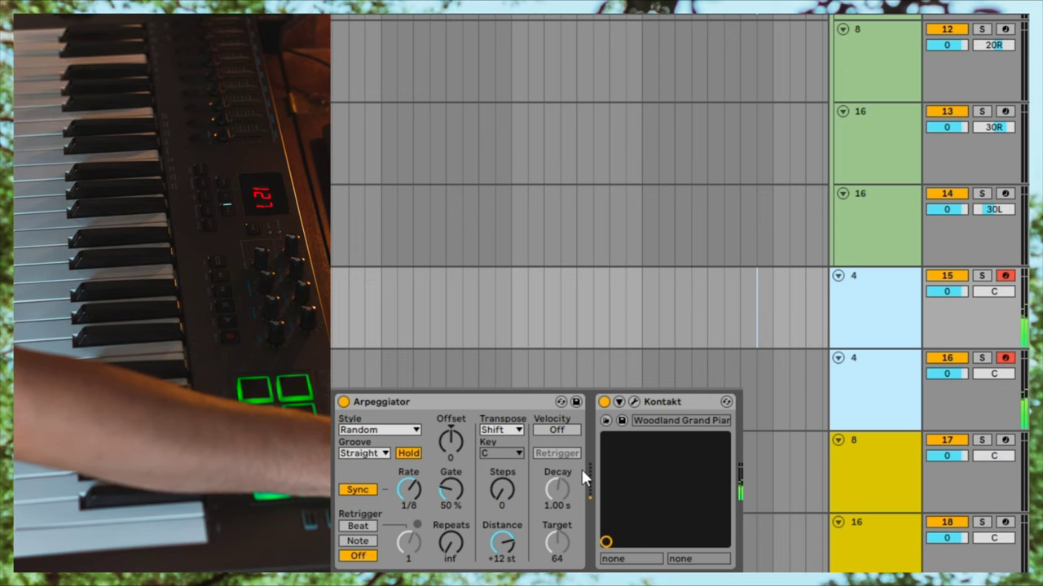
drag(507, 497, 508, 487)
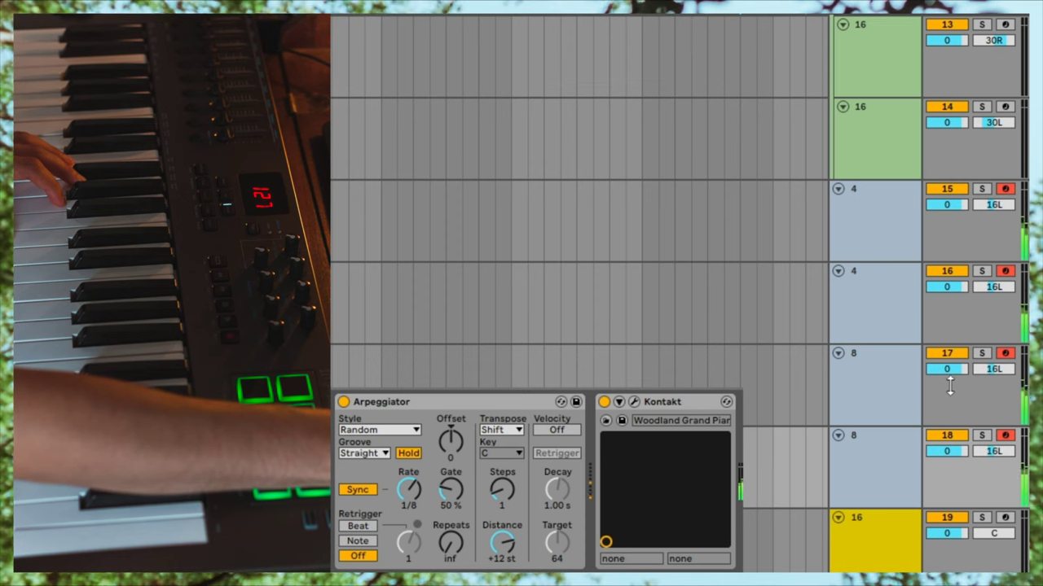
Reset the panning of the yellow "4" and "8" tracks to centre
drag(996, 372, 955, 382)
click(999, 287)
key(Delete)
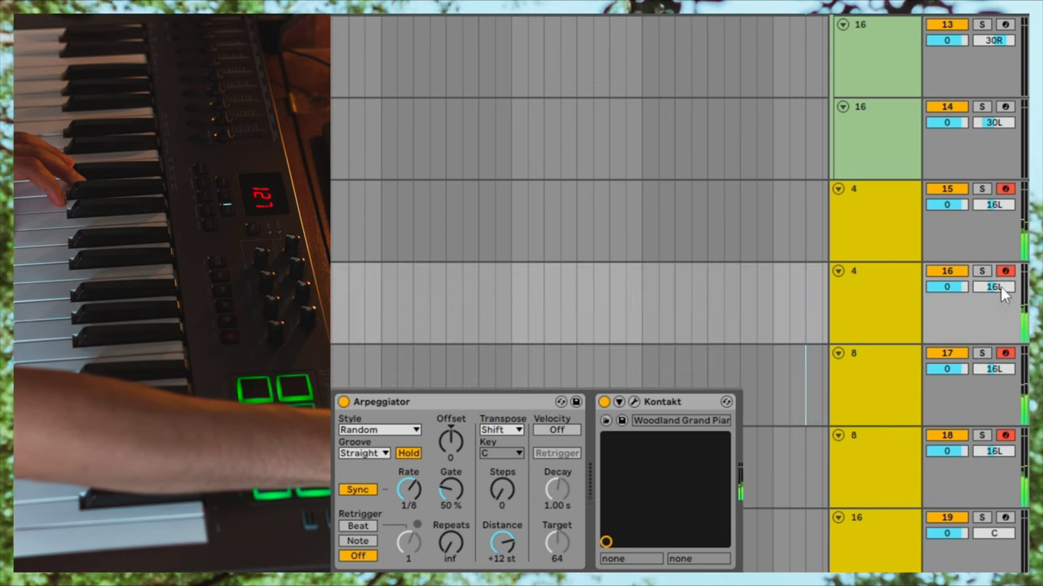
click(994, 205)
key(Delete)
click(993, 369)
key(Delete)
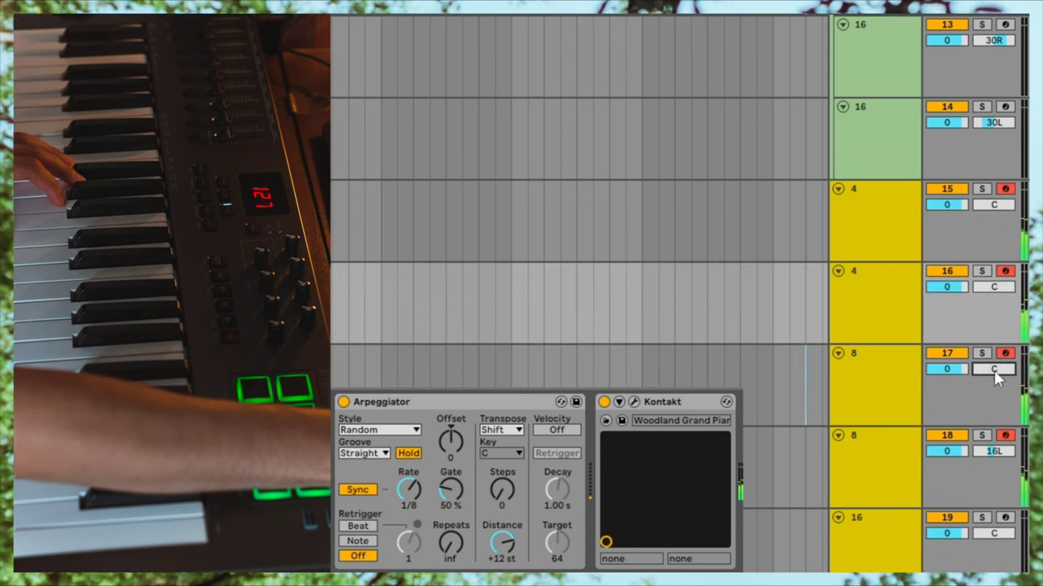
click(994, 452)
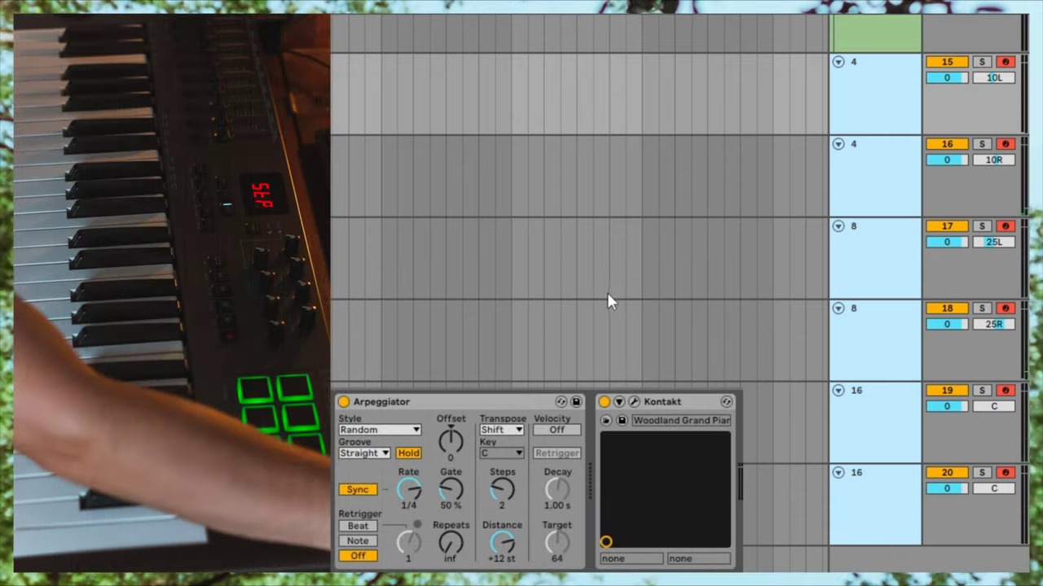
Change the Arpeggiator rates to triplets: 1/3 on track 15, 1/6 on track 17 and 1/12 on track 19
click(607, 293)
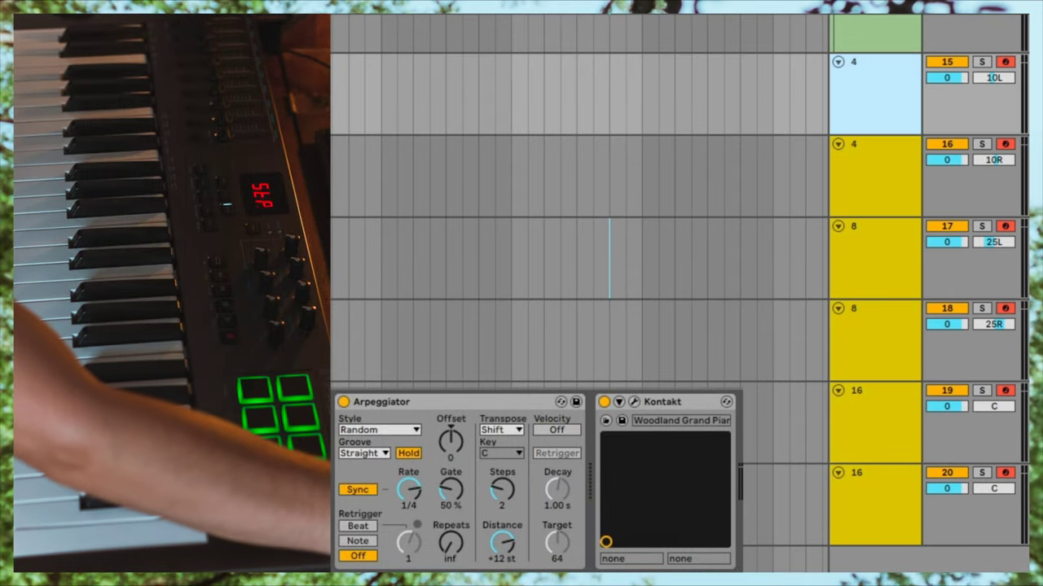
click(410, 495)
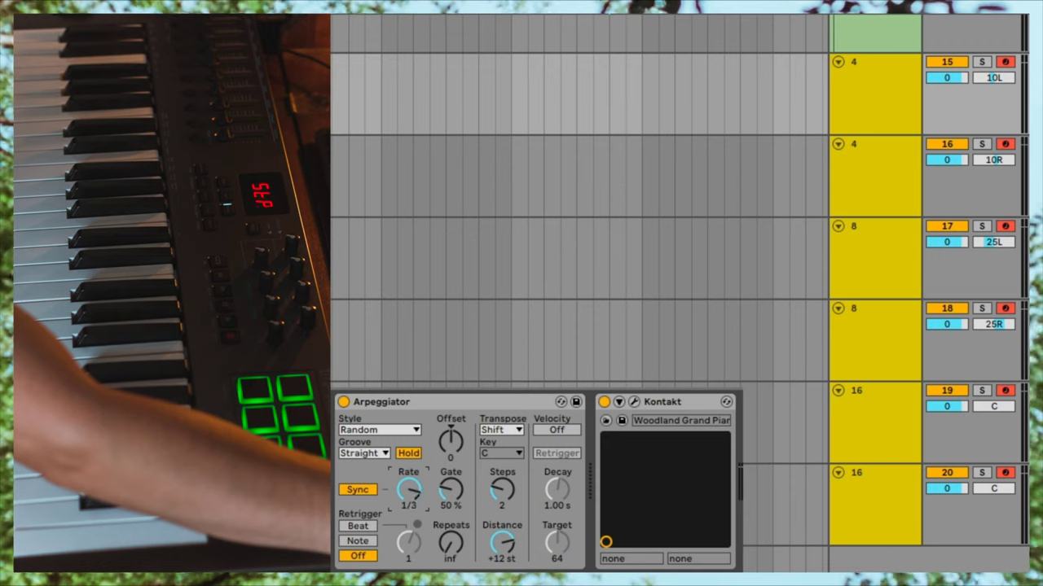
click(855, 272)
click(406, 491)
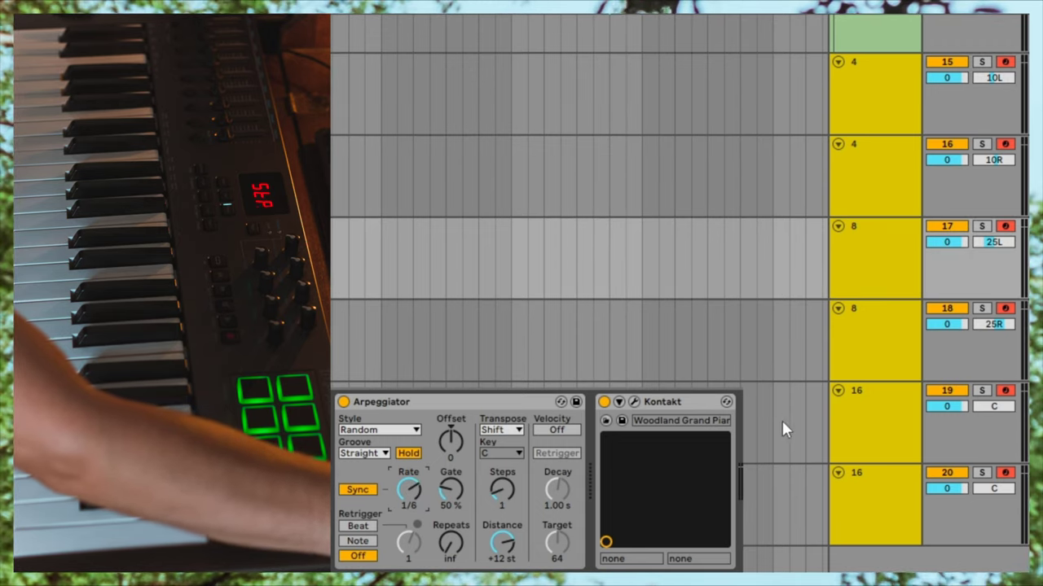
click(842, 408)
click(407, 489)
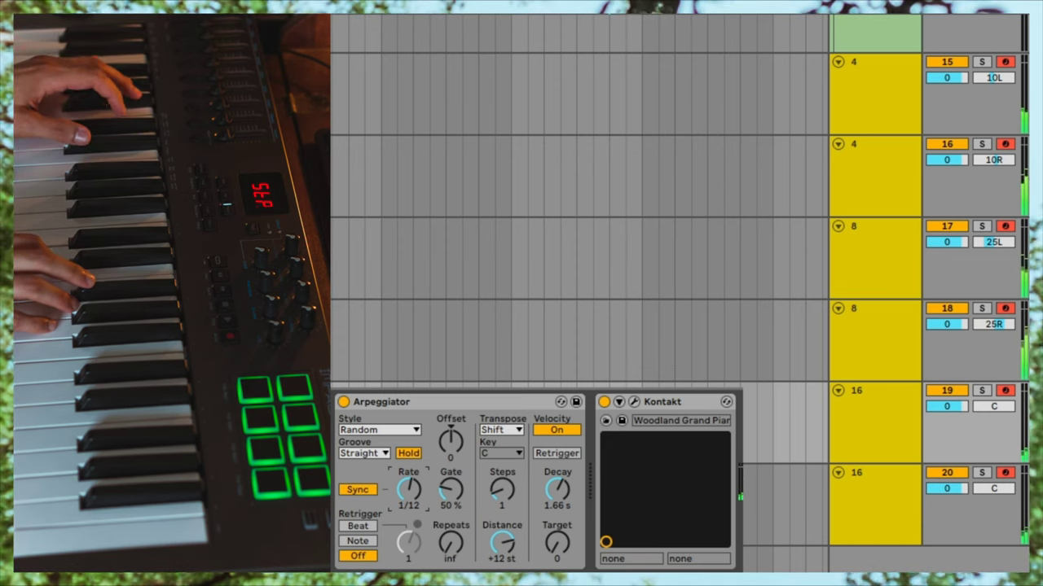
Disarm both yellow "16" tracks, 19 and 20
click(1005, 390)
click(1005, 472)
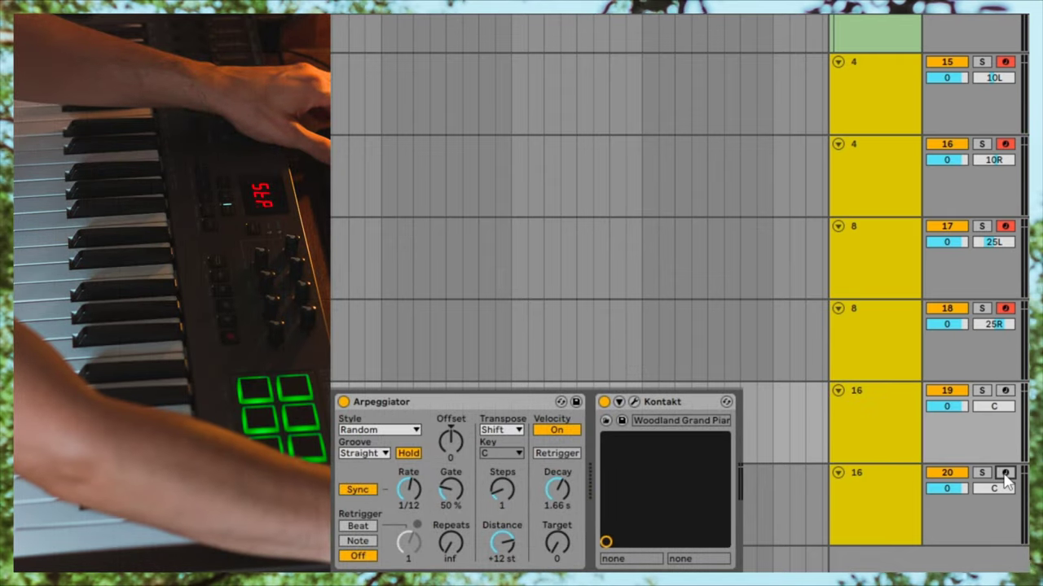